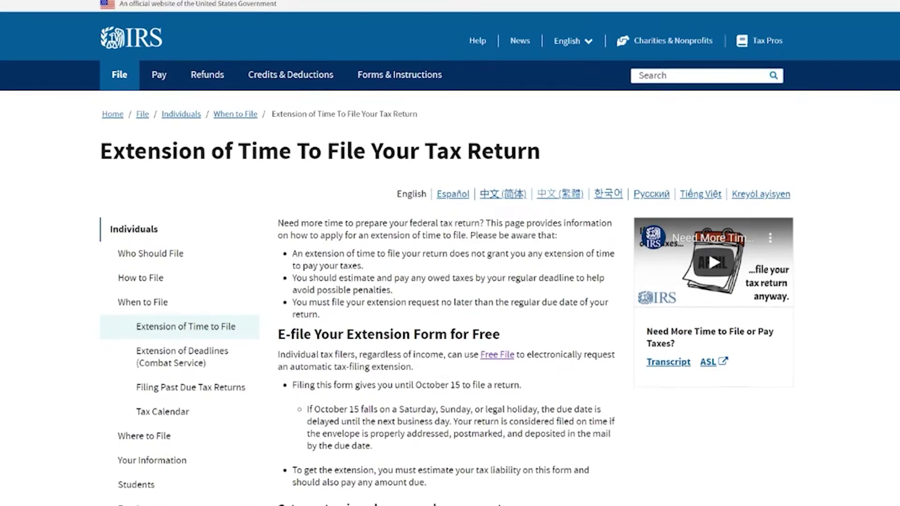
Step: Scroll to and highlight the 'Get an extension when you make a payment' passage and E-file section
{"action": "scroll", "coordinate": [450, 253], "scroll_direction": "down", "scroll_amount": 3}
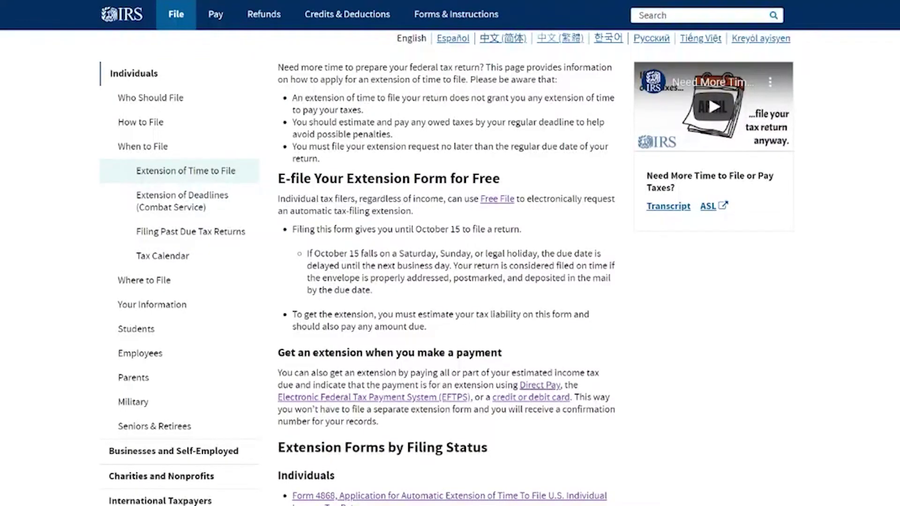
{"action": "scroll", "coordinate": [376, 290], "scroll_direction": "down", "scroll_amount": 1}
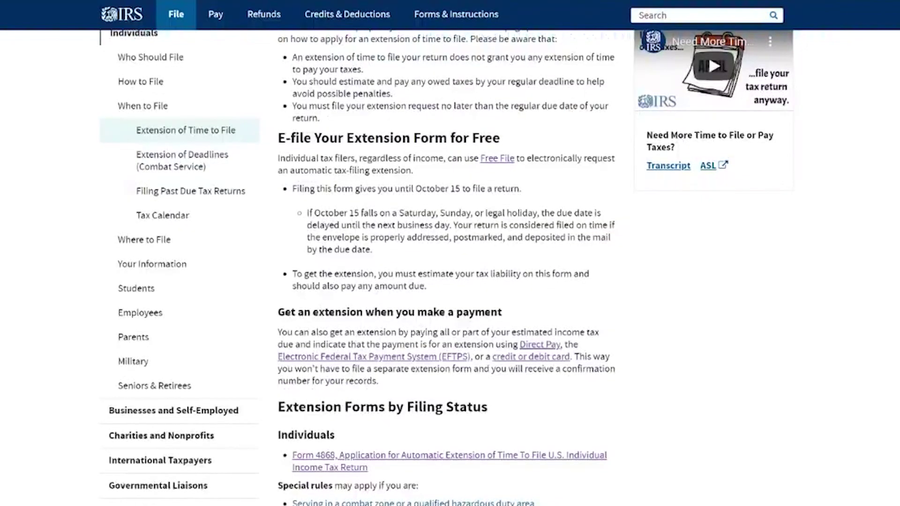
{"action": "left_click_drag", "start_coordinate": [275, 313], "coordinate": [582, 350]}
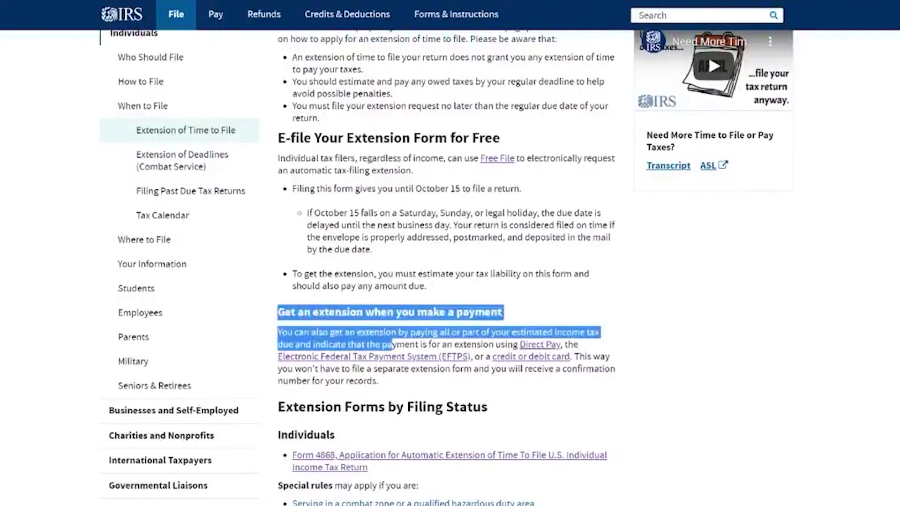
{"action": "left_click", "coordinate": [565, 392]}
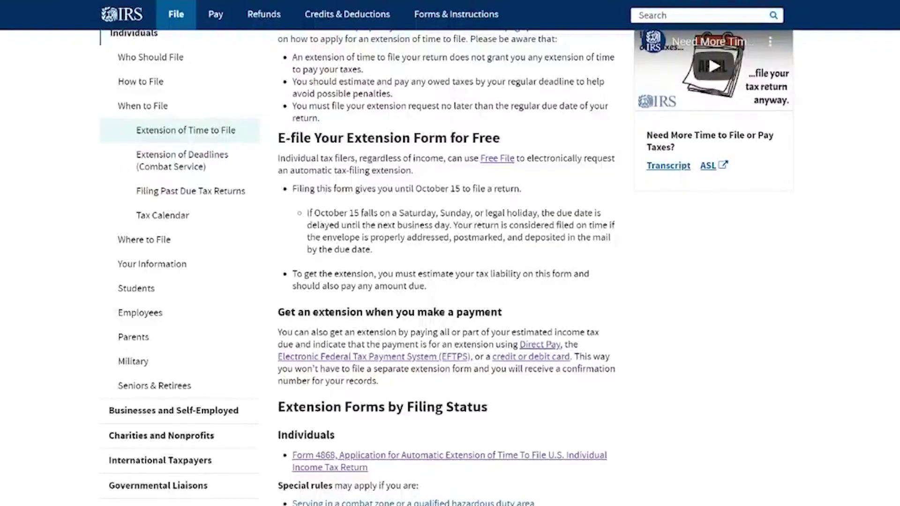
{"action": "left_click_drag", "start_coordinate": [277, 138], "coordinate": [422, 311]}
{"action": "left_click", "coordinate": [477, 287]}
Step: Highlight the note about not needing a separate extension form, then follow the Direct Pay link
{"action": "scroll", "coordinate": [272, 313], "scroll_direction": "down", "scroll_amount": 1}
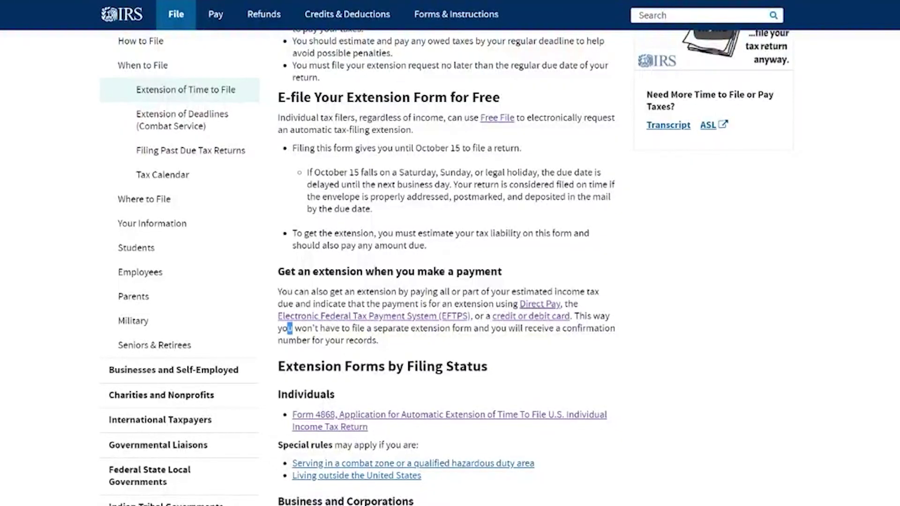
{"action": "left_click_drag", "start_coordinate": [288, 328], "coordinate": [378, 340]}
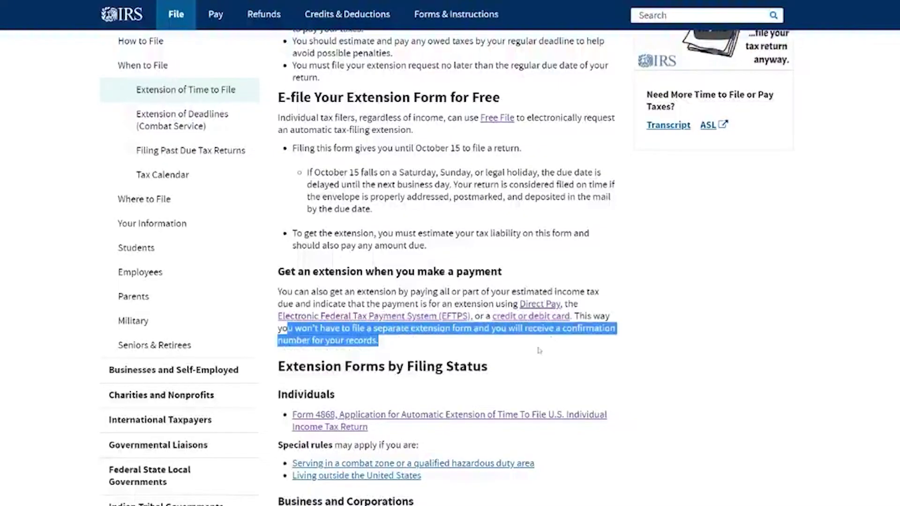
{"action": "left_click", "coordinate": [471, 345]}
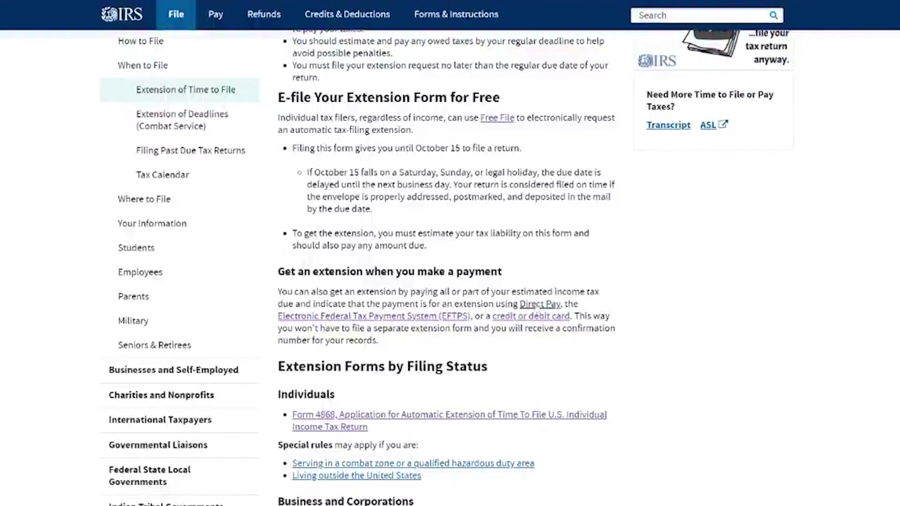
{"action": "left_click", "coordinate": [539, 305]}
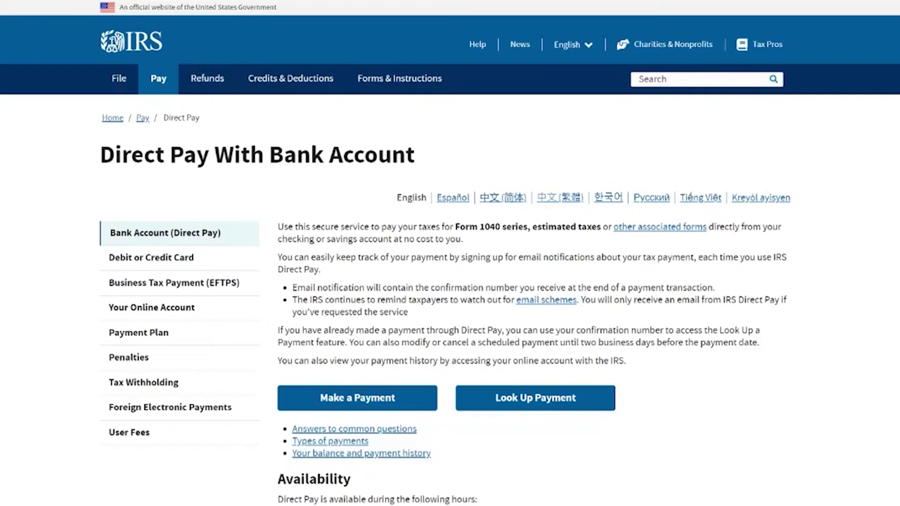
Step: Scroll down and begin a new payment with Make a Payment
{"action": "scroll", "coordinate": [348, 286], "scroll_direction": "down", "scroll_amount": 3}
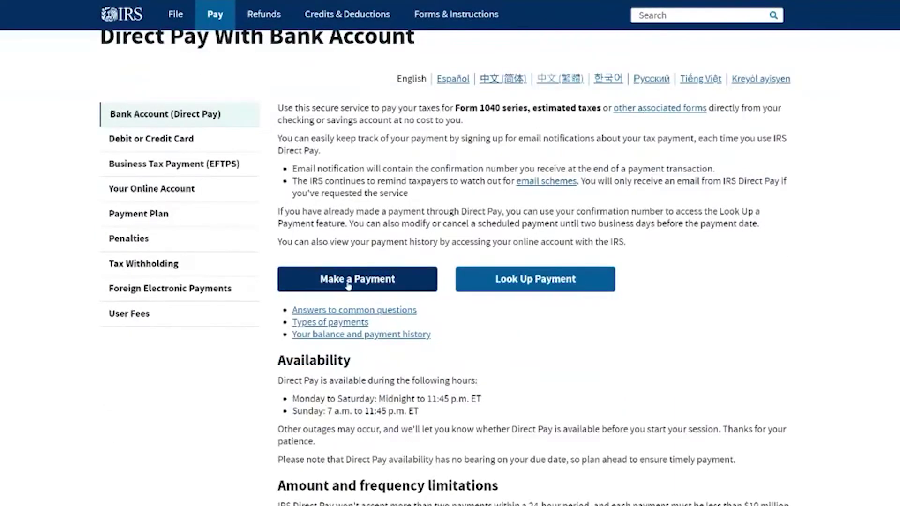
{"action": "left_click", "coordinate": [348, 286]}
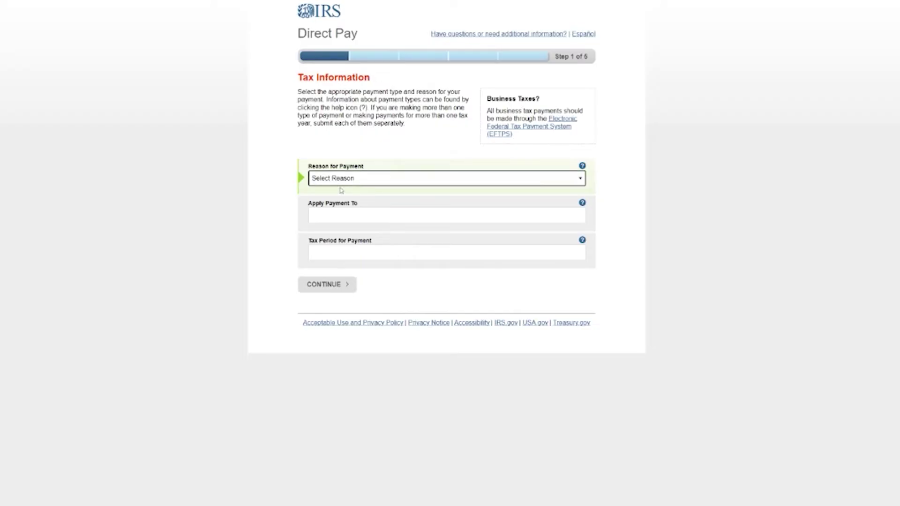
Step: Choose Extension as the payment reason, keep 4868 and tax year 2021, and confirm the details
{"action": "left_click", "coordinate": [333, 223]}
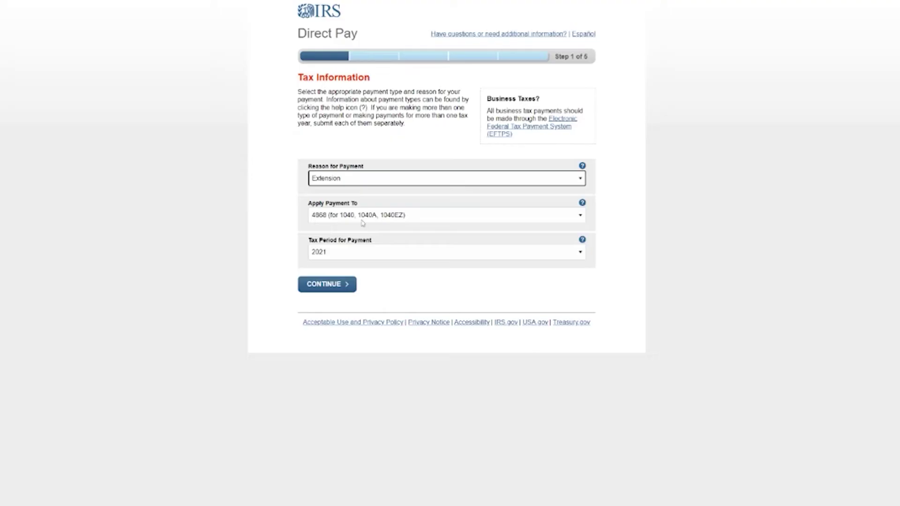
{"action": "key", "text": "Tab"}
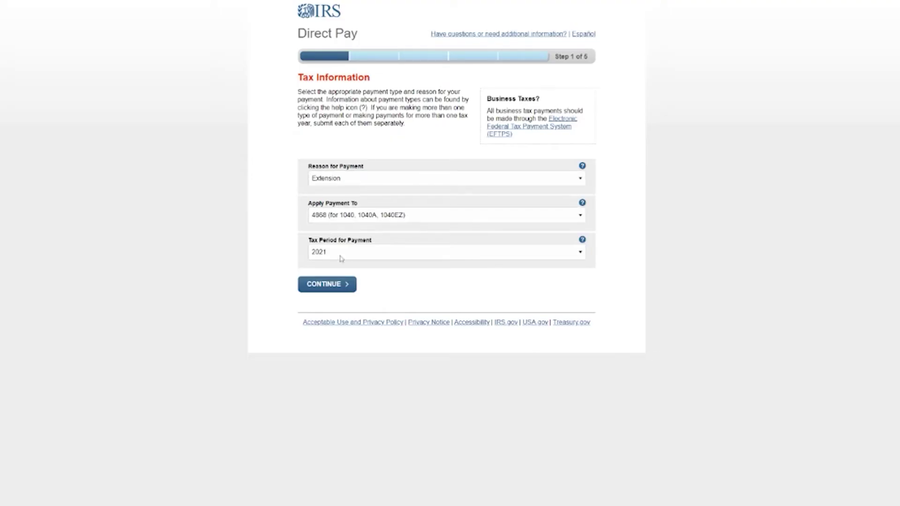
{"action": "key", "text": "Tab"}
{"action": "left_click", "coordinate": [333, 288]}
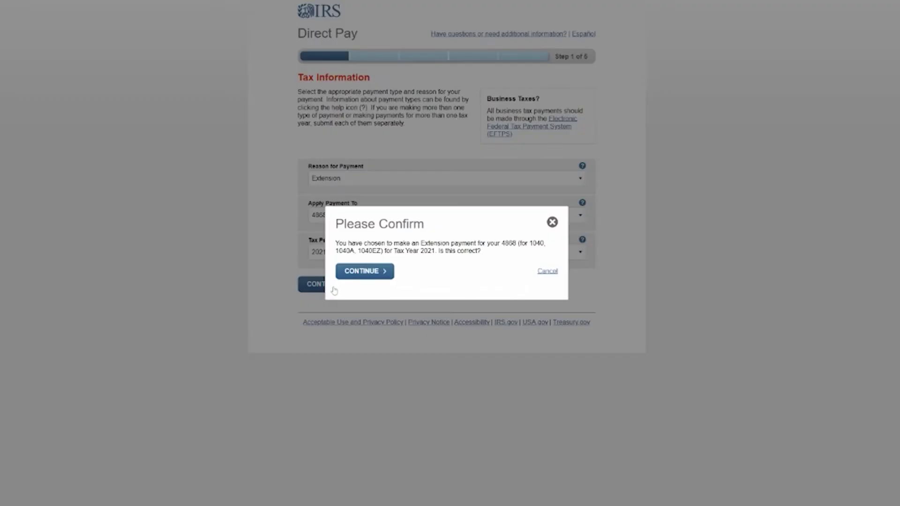
{"action": "left_click", "coordinate": [374, 270]}
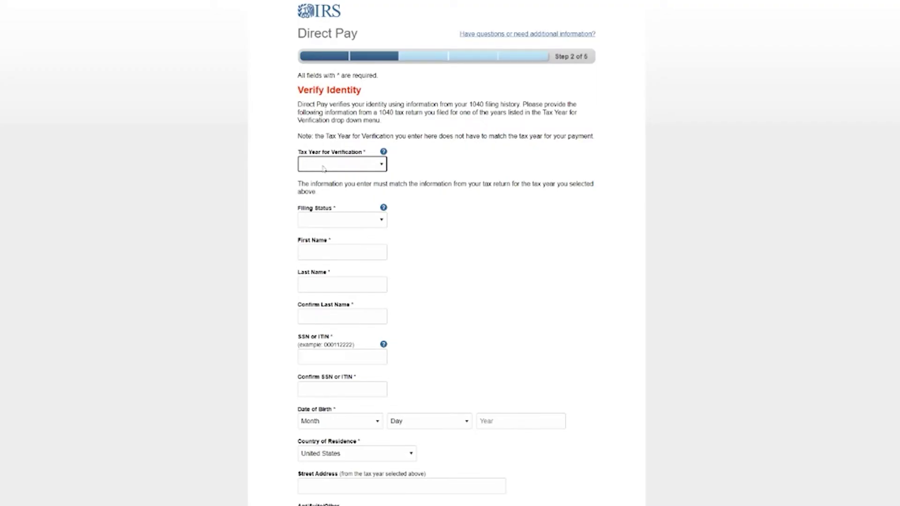
Step: Set the verification tax year to 2020 and filing status to Married - Filed Joint Return
{"action": "left_click", "coordinate": [353, 175]}
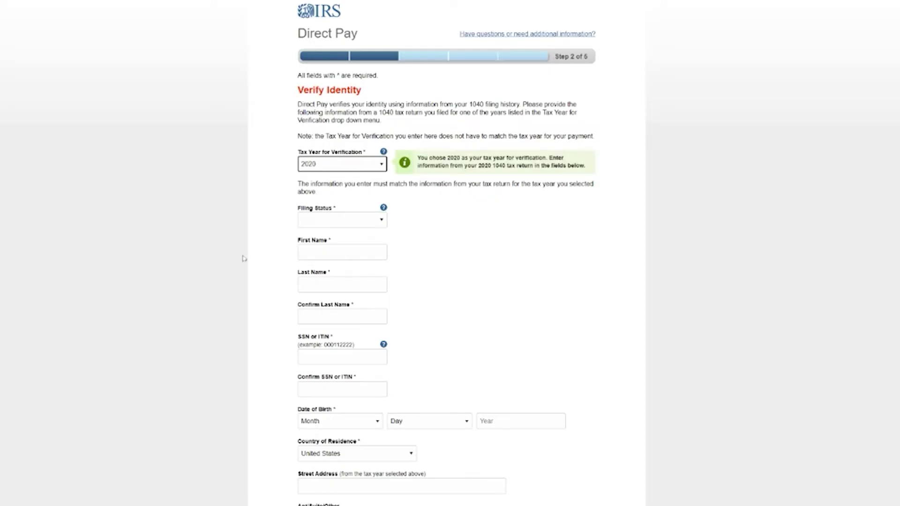
{"action": "left_click", "coordinate": [365, 221]}
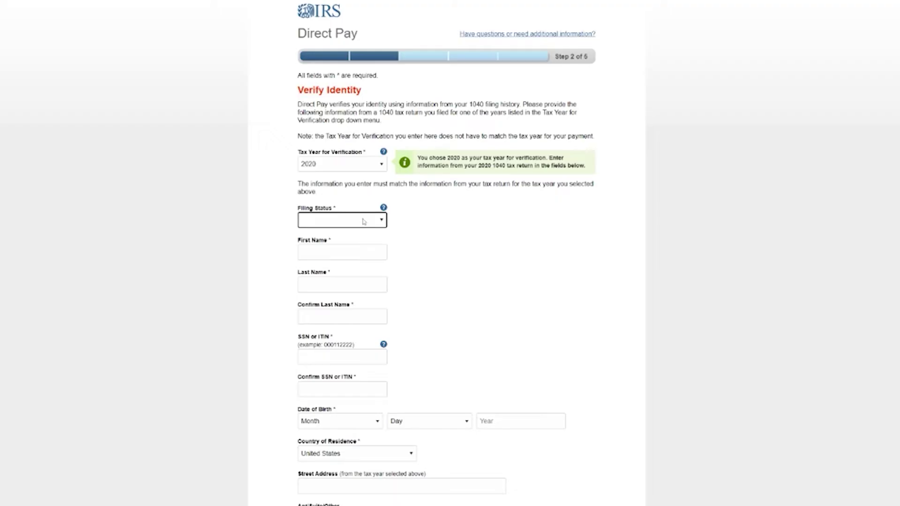
{"action": "left_click", "coordinate": [463, 271]}
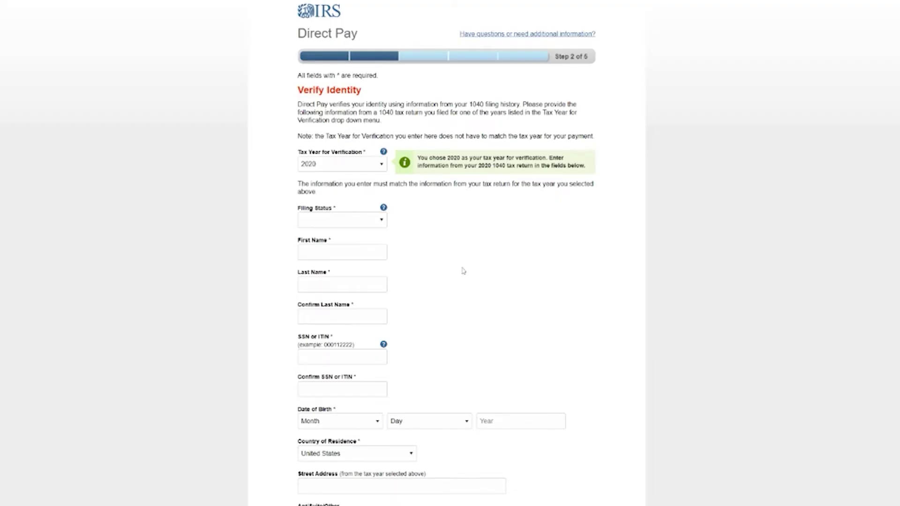
{"action": "scroll", "coordinate": [463, 271], "scroll_direction": "down", "scroll_amount": 1}
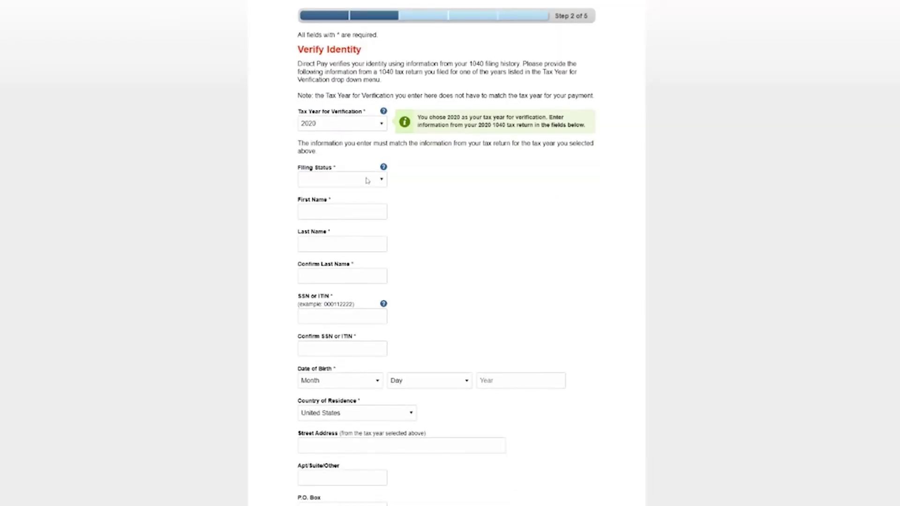
{"action": "left_click", "coordinate": [367, 181]}
{"action": "key", "text": "Down"}
{"action": "key", "text": "Down"}
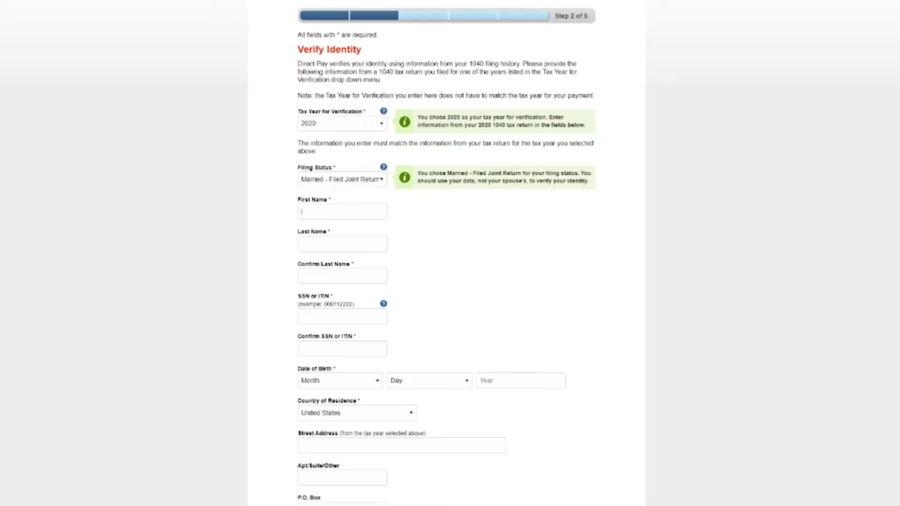
Step: Enter the taxpayer's first name, last name and confirmed last name
{"action": "key", "text": "Tab"}
{"action": "type", "text": "Rebecca"}
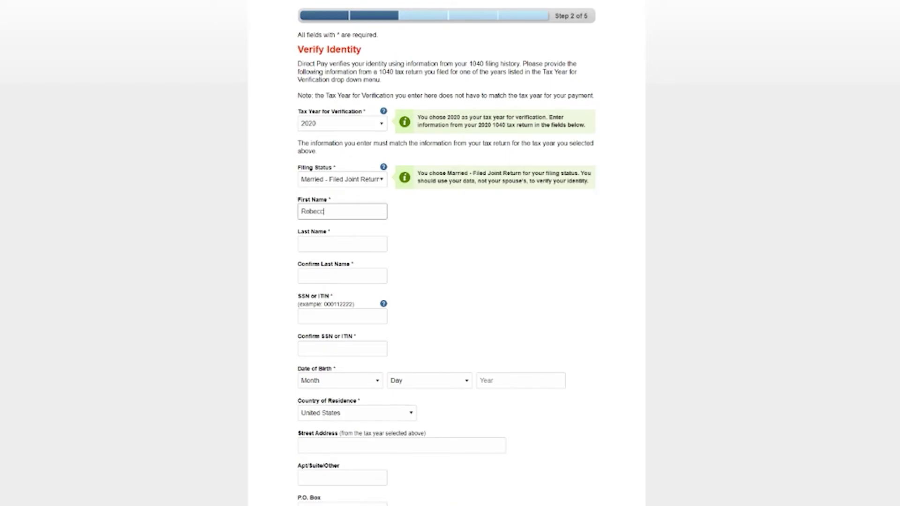
{"action": "key", "text": "Tab"}
{"action": "type", "text": "Tosting"}
{"action": "key", "text": "Tab"}
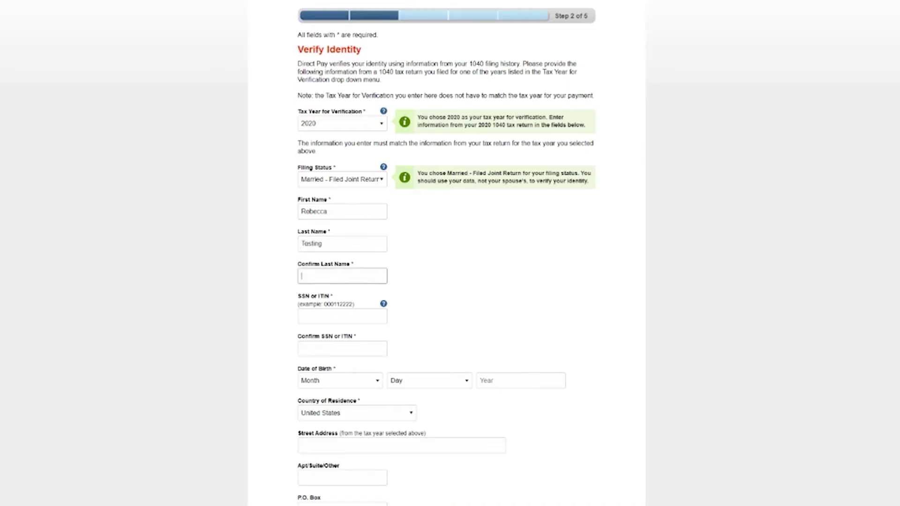
{"action": "type", "text": "Testing"}
Step: Enter the taxpayer's SSN in both the SSN and Confirm SSN fields
{"action": "key", "text": "Tab"}
{"action": "type", "text": "xxx"}
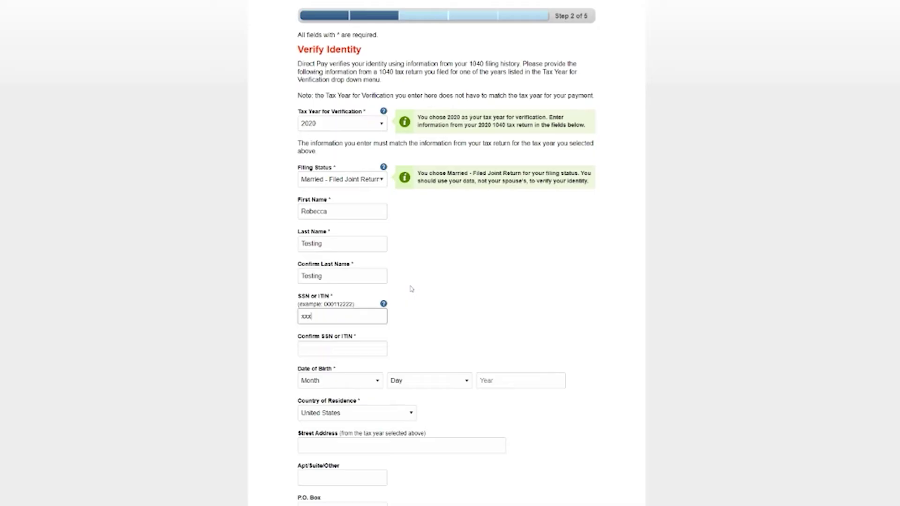
{"action": "type", "text": "xxxxxx"}
{"action": "scroll", "coordinate": [446, 253], "scroll_direction": "down", "scroll_amount": 1}
{"action": "key", "text": "Tab"}
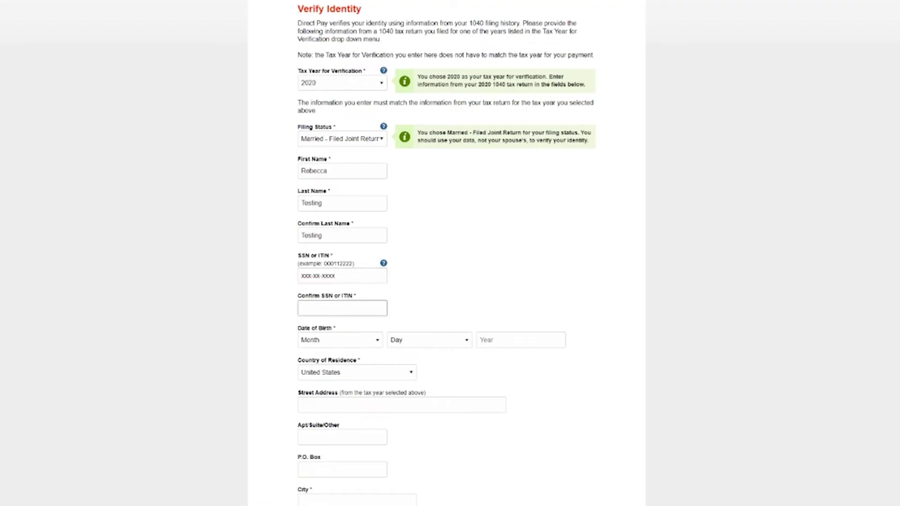
{"action": "type", "text": "xxxxxxxxxx"}
{"action": "key", "text": "Tab"}
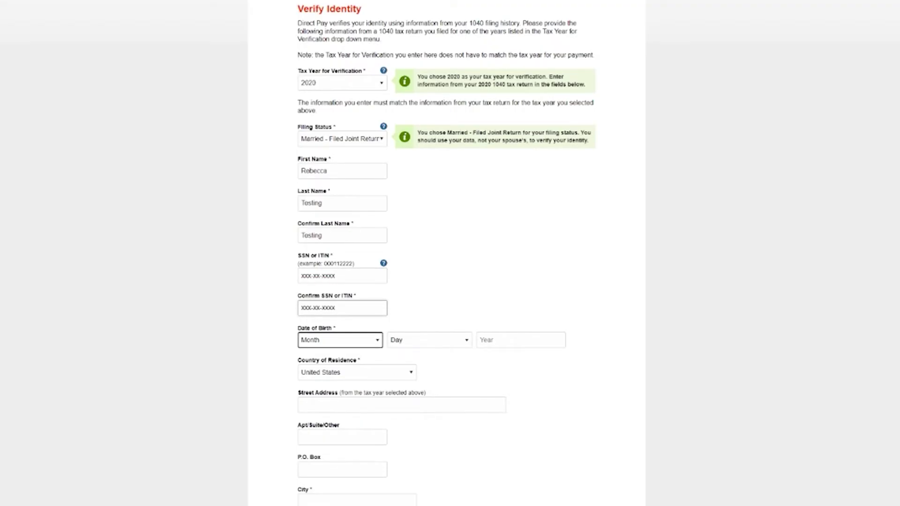
Step: Fill in the taxpayer's date of birth: month, day and year
{"action": "scroll", "coordinate": [427, 310], "scroll_direction": "down", "scroll_amount": 1}
{"action": "scroll", "coordinate": [427, 310], "scroll_direction": "down", "scroll_amount": 1}
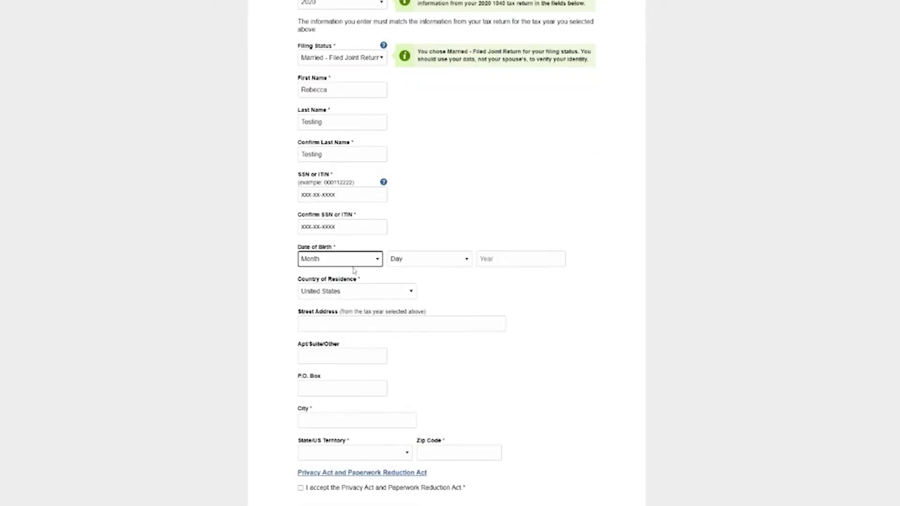
{"action": "key", "text": "a"}
{"action": "key", "text": "Tab"}
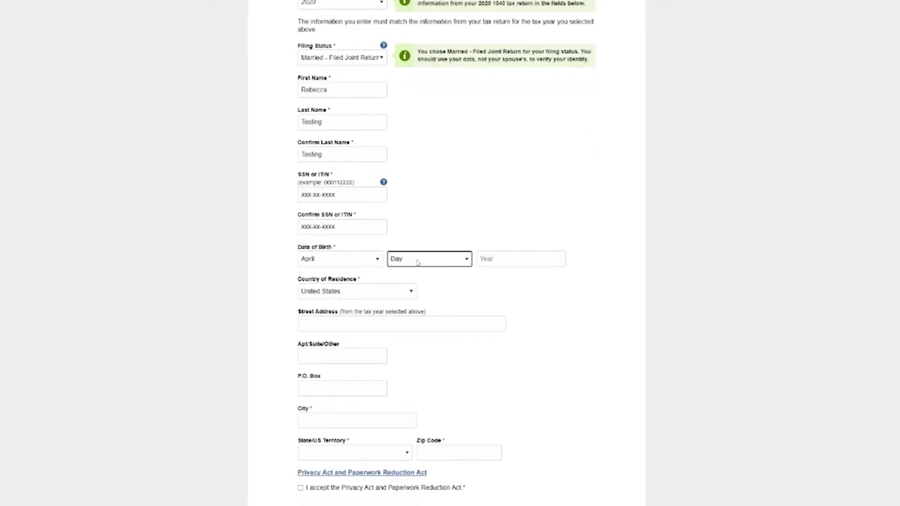
{"action": "key", "text": "1"}
{"action": "key", "text": "5"}
{"action": "key", "text": "Tab"}
{"action": "type", "text": "19"}
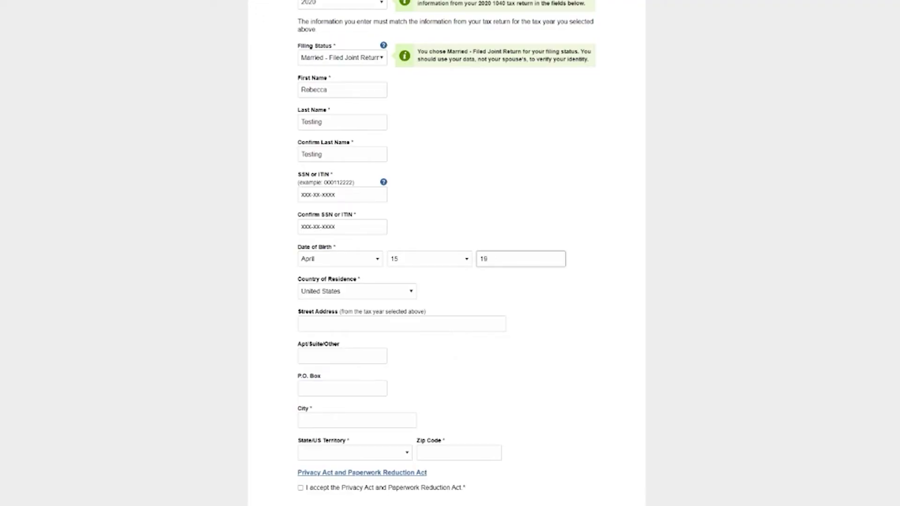
{"action": "type", "text": "91"}
{"action": "key", "text": "Tab"}
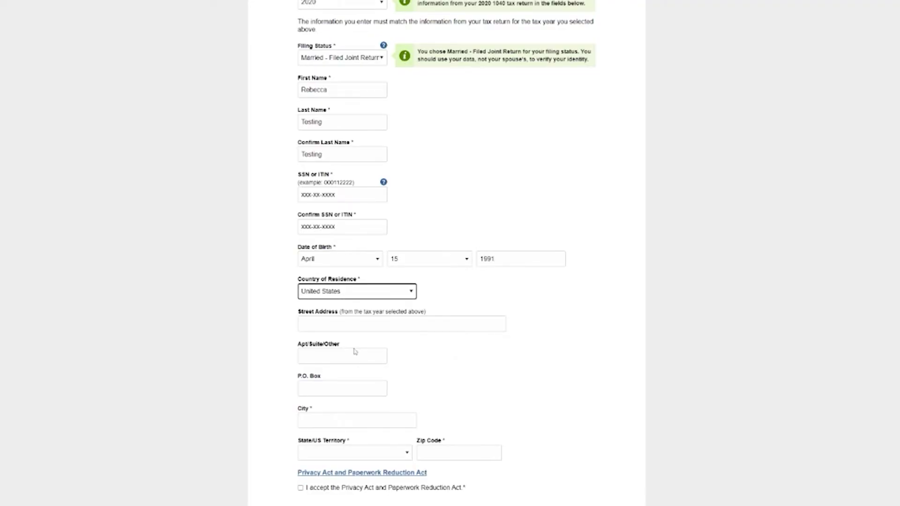
Step: Enter the mailing street address, city, state and zip code, and accept the Privacy Act terms
{"action": "key", "text": "Tab"}
{"action": "scroll", "coordinate": [479, 361], "scroll_direction": "down", "scroll_amount": 3}
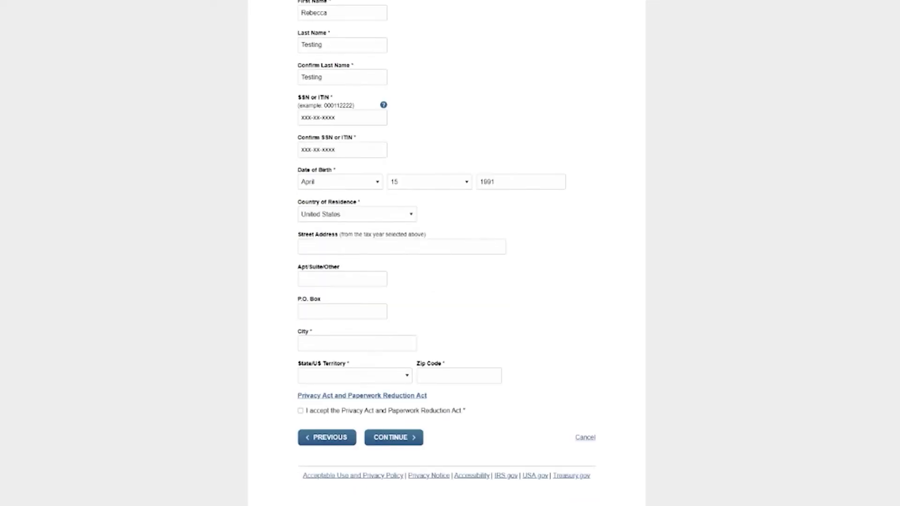
{"action": "type", "text": "12345 M"}
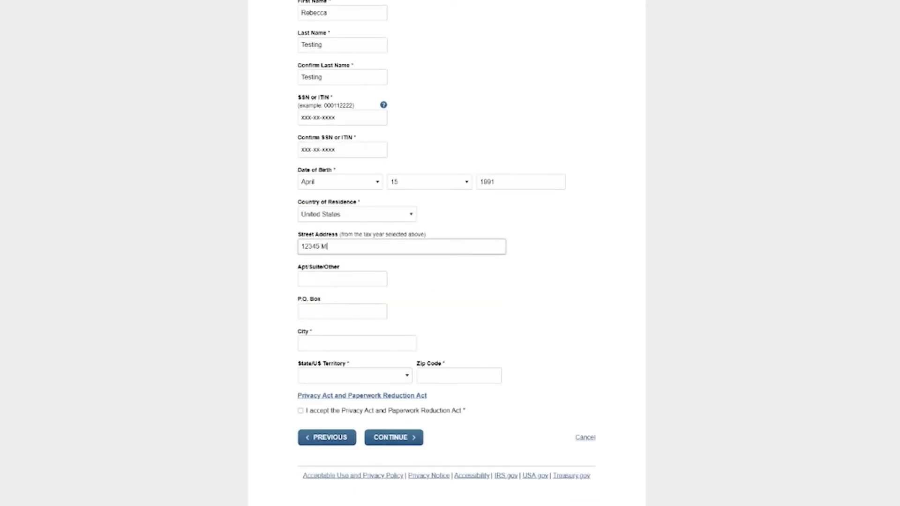
{"action": "type", "text": "ain Street North"}
{"action": "key", "text": "Tab"}
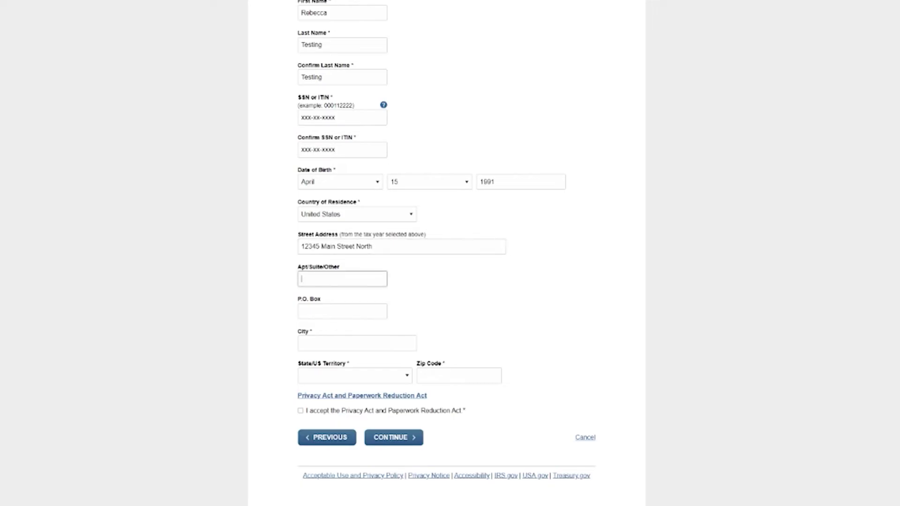
{"action": "key", "text": "Tab"}
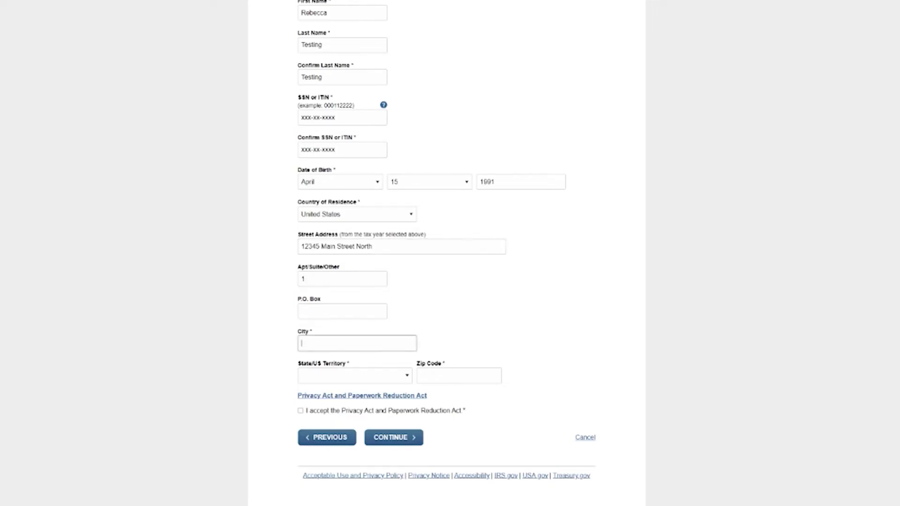
{"action": "type", "text": "St Paul"}
{"action": "key", "text": "Tab"}
{"action": "type", "text": "min"}
{"action": "key", "text": "Tab"}
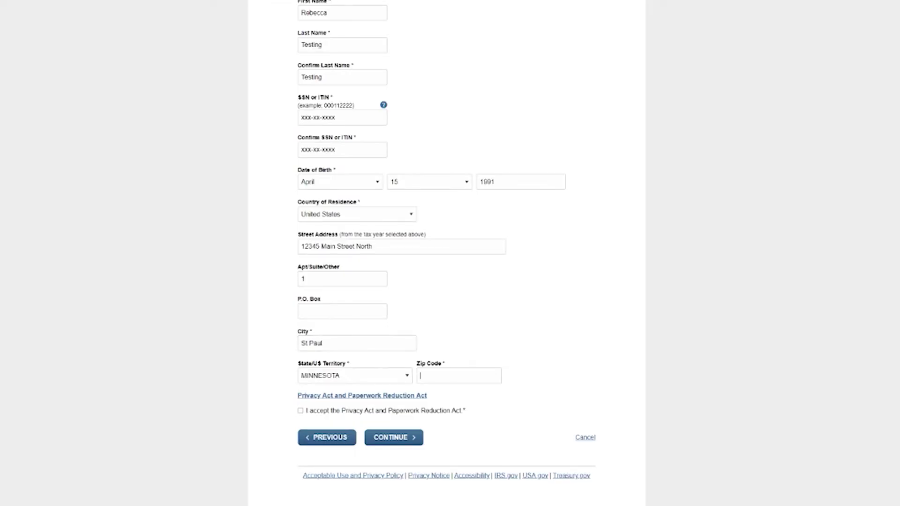
{"action": "type", "text": "55119"}
{"action": "key", "text": "Tab"}
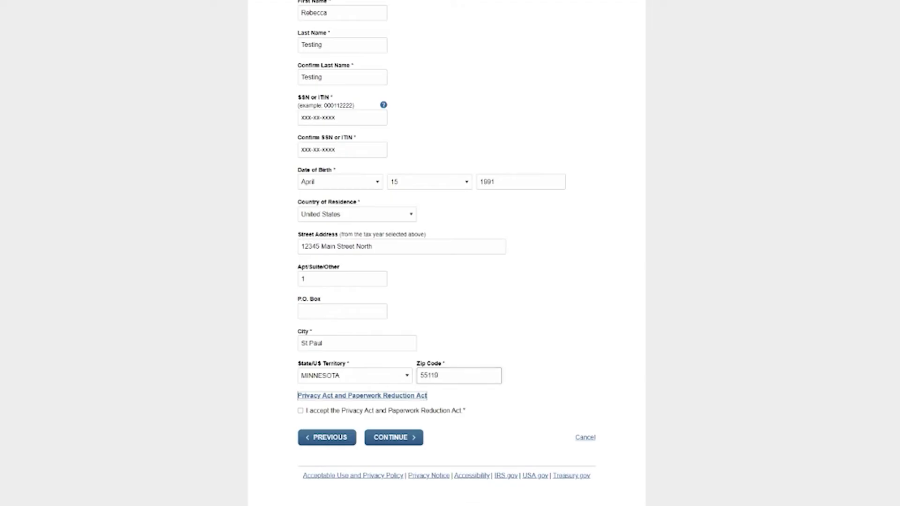
{"action": "left_click", "coordinate": [436, 414]}
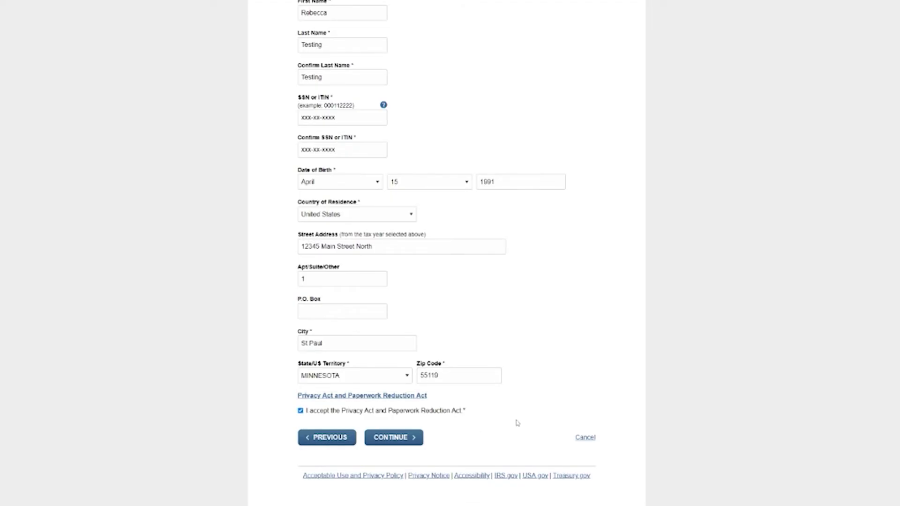
Step: Submit the Verify Identity form and scroll to find the SSN/ITIN mismatch error
{"action": "left_click", "coordinate": [406, 444]}
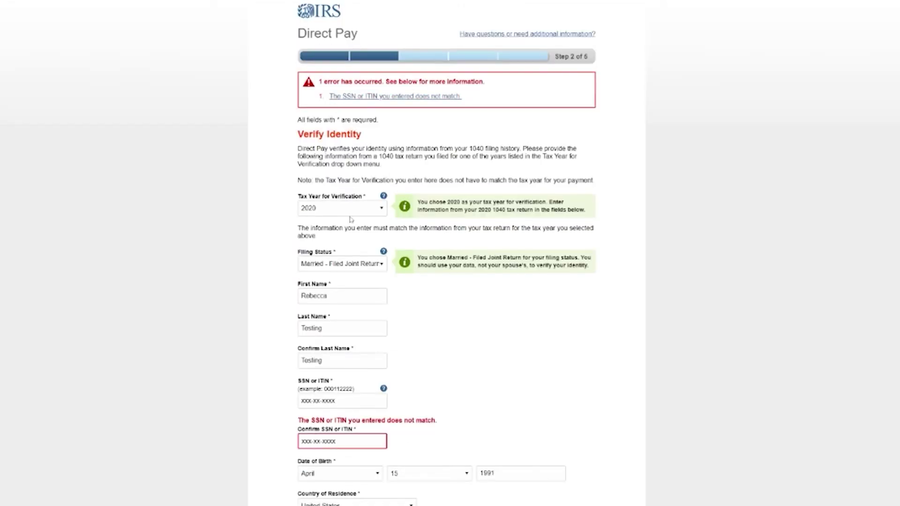
{"action": "scroll", "coordinate": [351, 220], "scroll_direction": "down", "scroll_amount": 5}
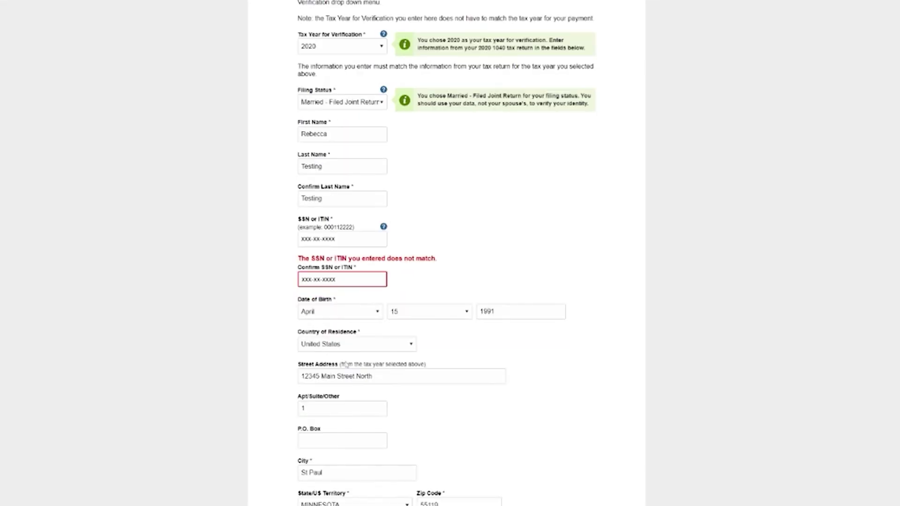
{"action": "scroll", "coordinate": [446, 253], "scroll_direction": "down", "scroll_amount": 1}
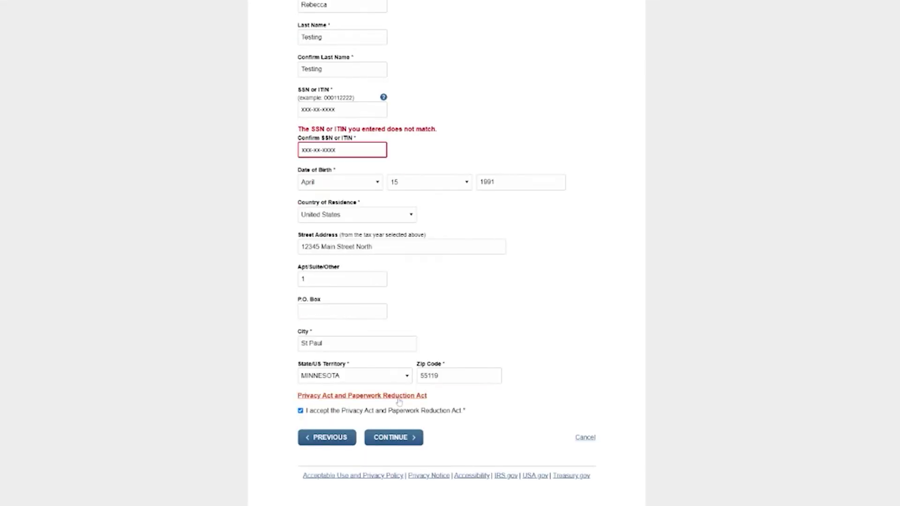
{"action": "scroll", "coordinate": [411, 446], "scroll_direction": "up", "scroll_amount": 6}
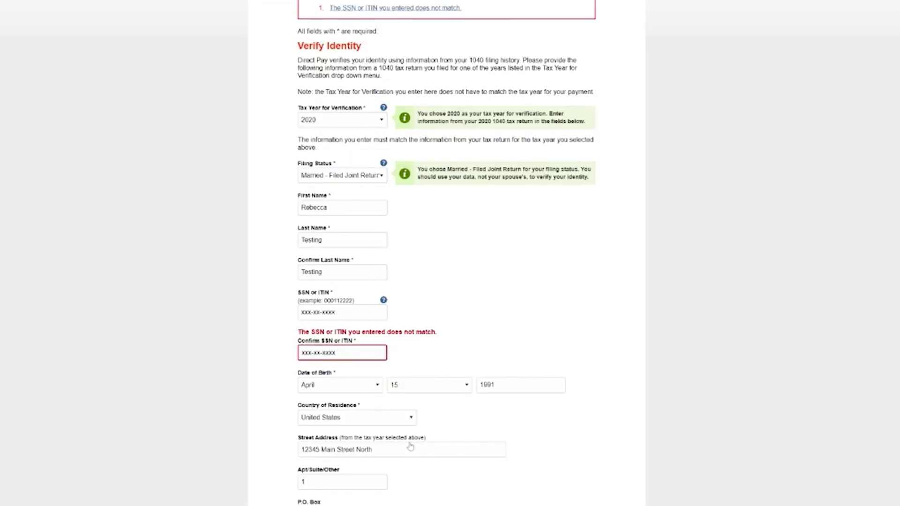